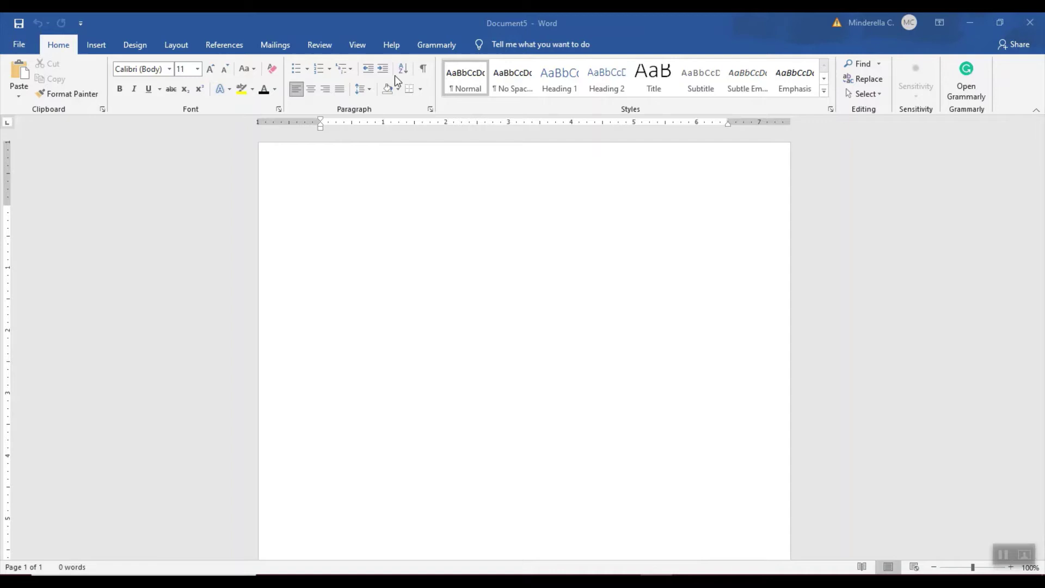
Launch the Step-by-Step Mail Merge Wizard with Letters as the document type.
{"action": "left_click", "coordinate": [272, 47]}
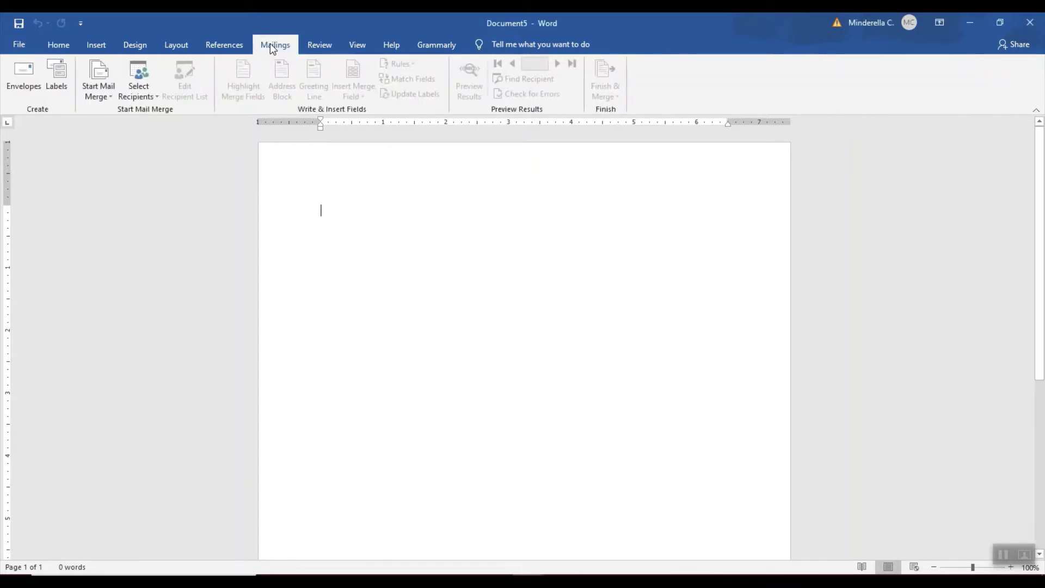
{"action": "left_click", "coordinate": [100, 94]}
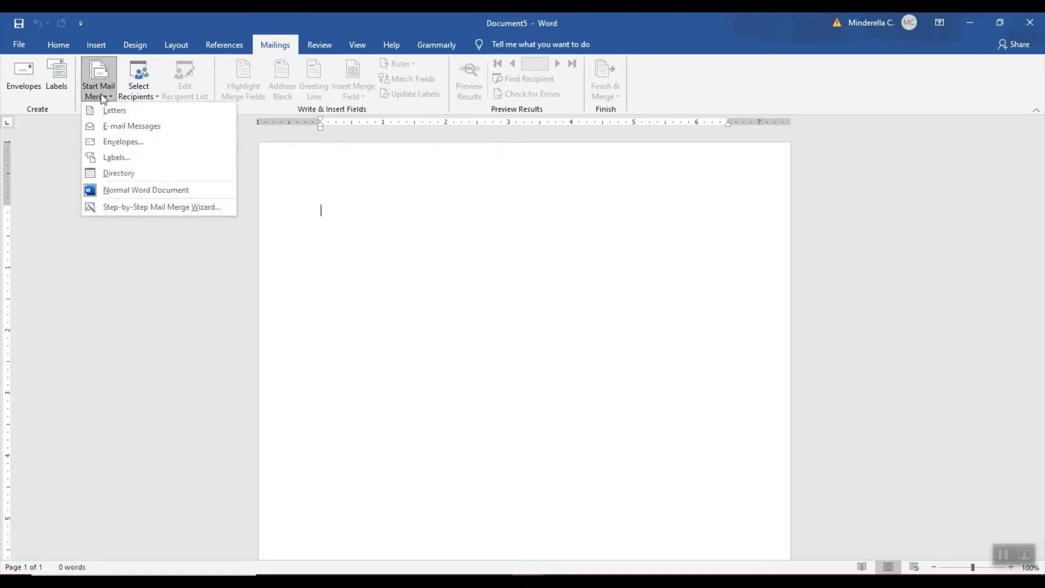
{"action": "left_click", "coordinate": [136, 207]}
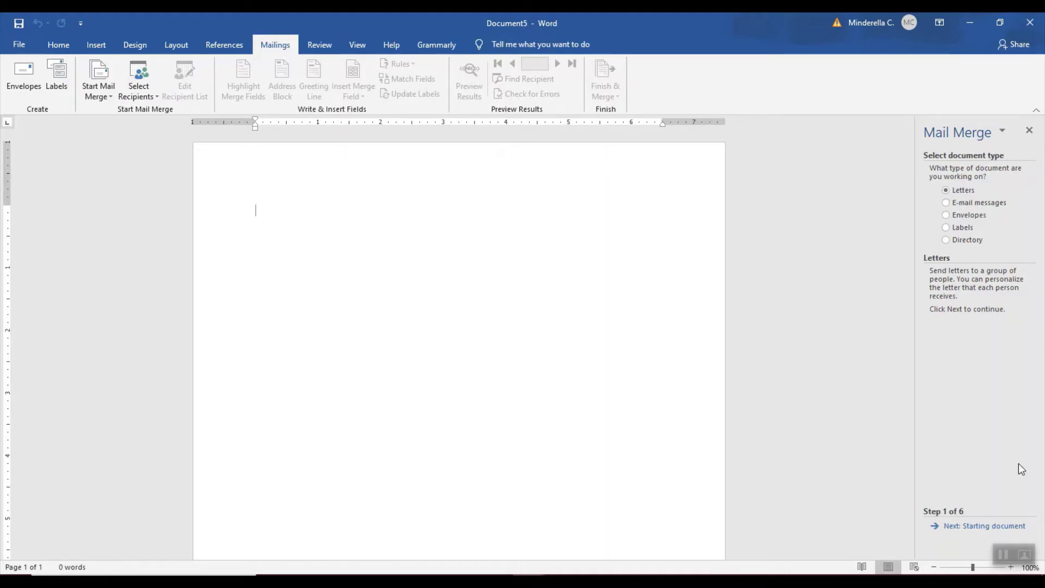
{"action": "left_click", "coordinate": [997, 526]}
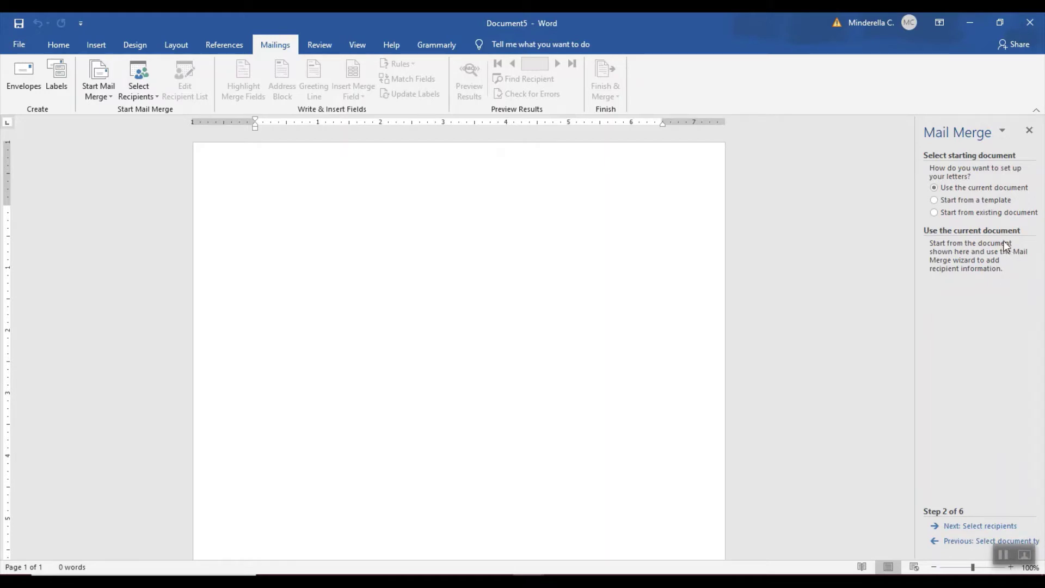
Start the letter from the Adjacency letter template.
{"action": "left_click", "coordinate": [936, 200]}
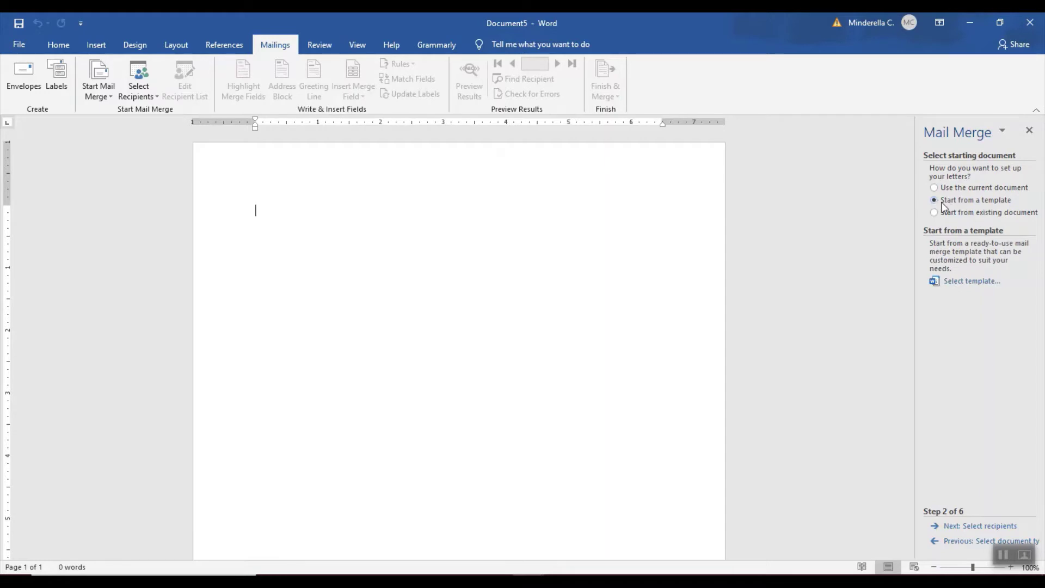
{"action": "left_click", "coordinate": [960, 282]}
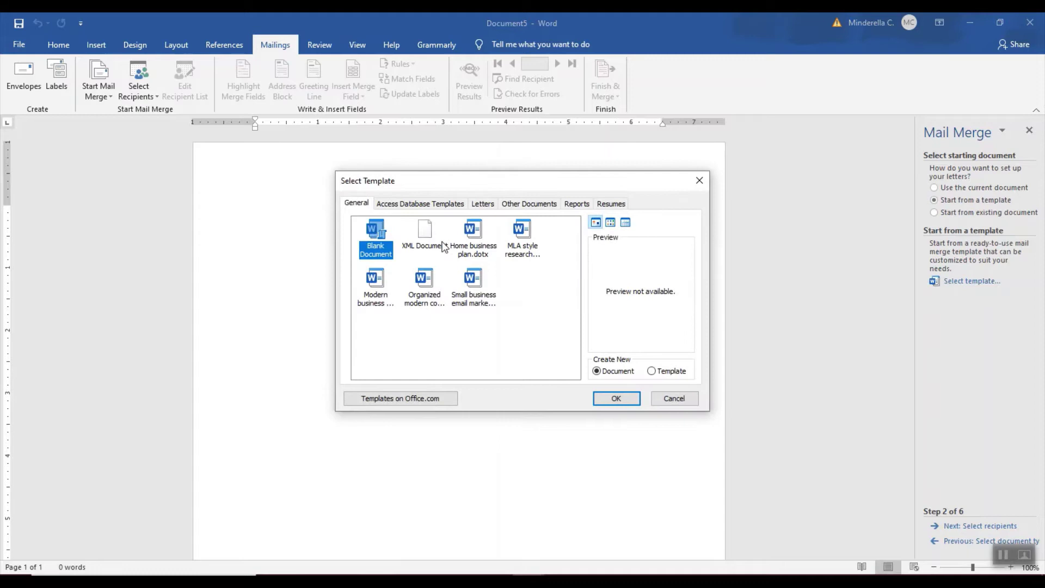
{"action": "left_click", "coordinate": [481, 203]}
{"action": "left_click", "coordinate": [374, 232]}
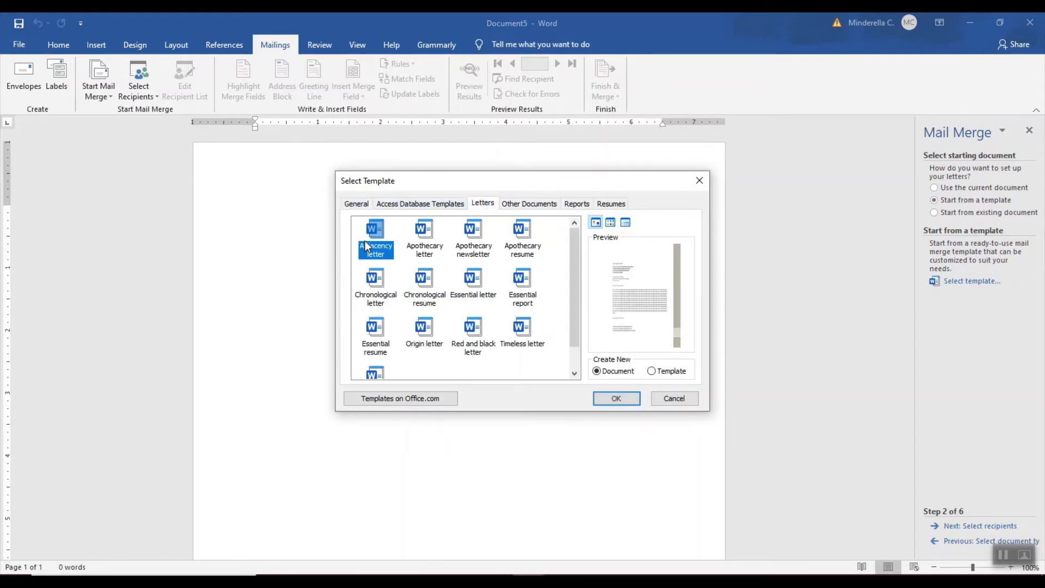
{"action": "left_click", "coordinate": [620, 397]}
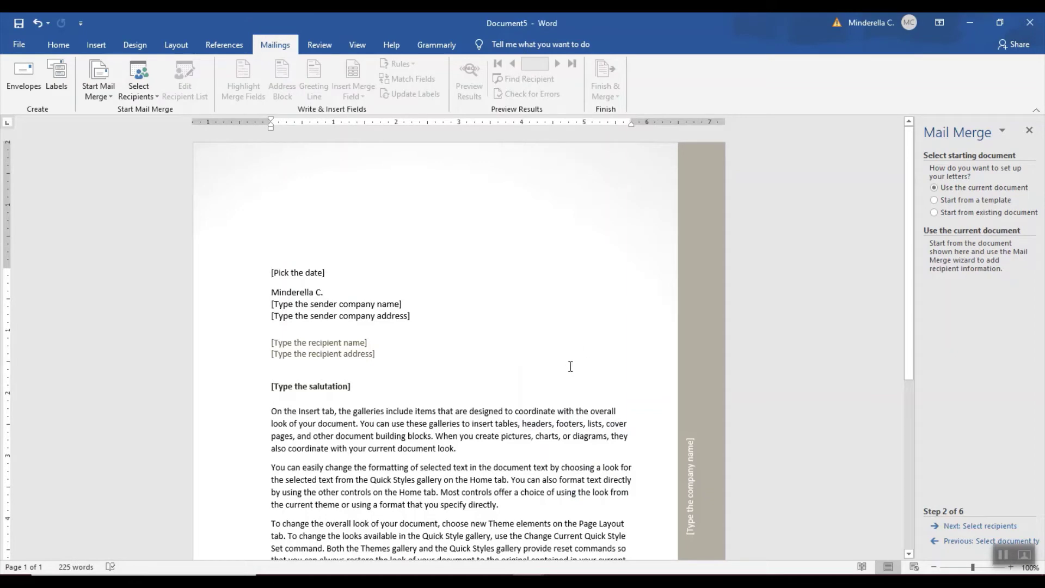
Use the Customers table of JurassicParkCustomers.xlsx on the Desktop as the recipient list.
{"action": "left_click", "coordinate": [974, 526]}
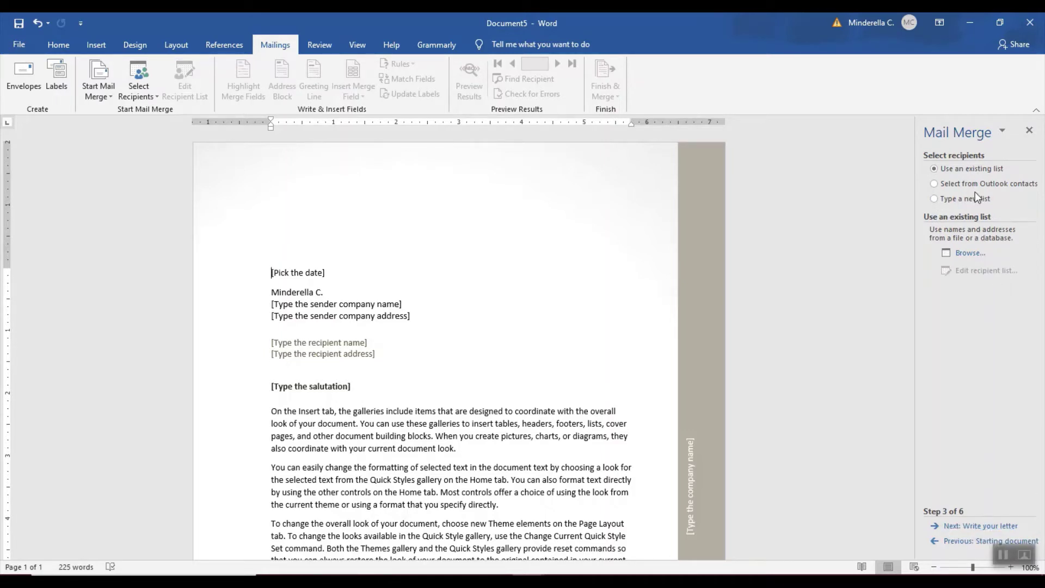
{"action": "left_click", "coordinate": [970, 252]}
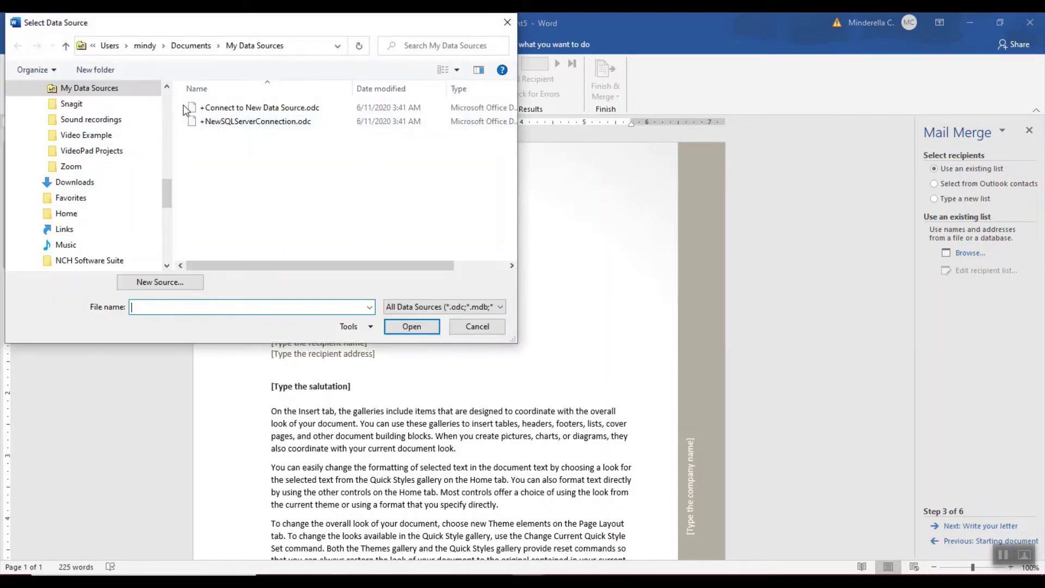
{"action": "scroll", "coordinate": [166, 98], "scroll_direction": "up", "scroll_amount": 10}
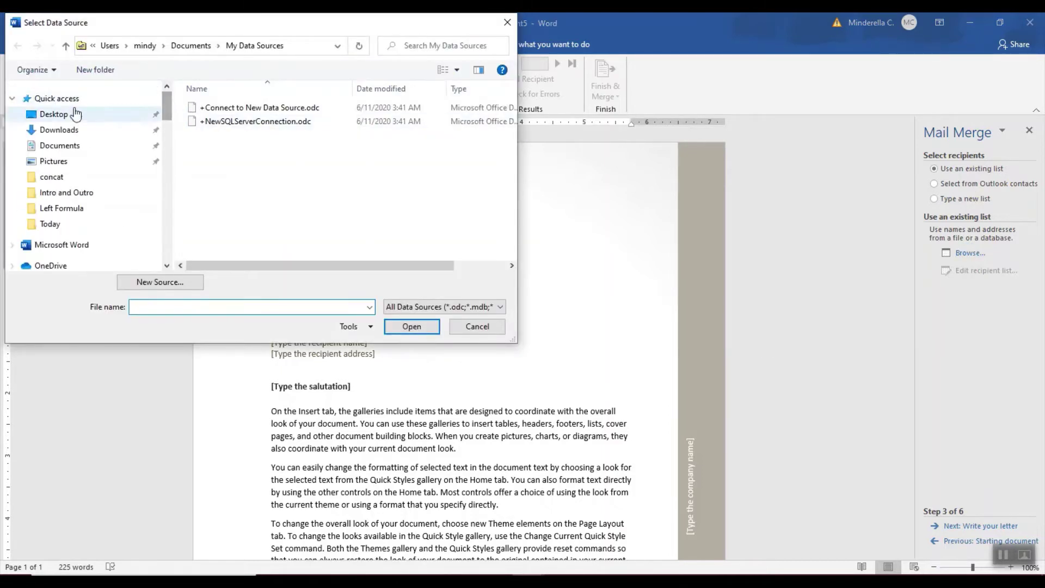
{"action": "left_click", "coordinate": [54, 114]}
{"action": "double_click", "coordinate": [215, 120]}
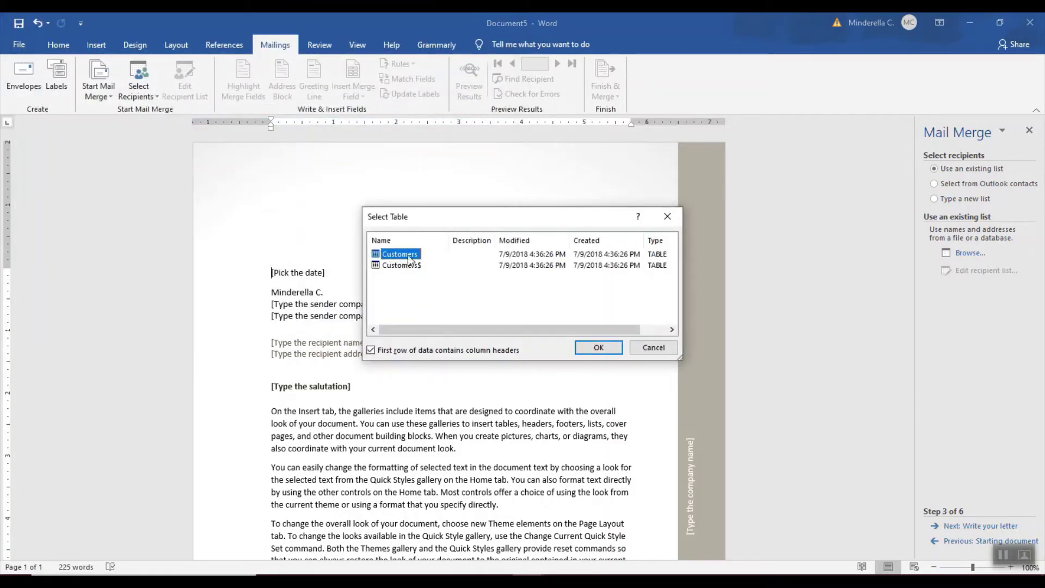
{"action": "left_click", "coordinate": [599, 348]}
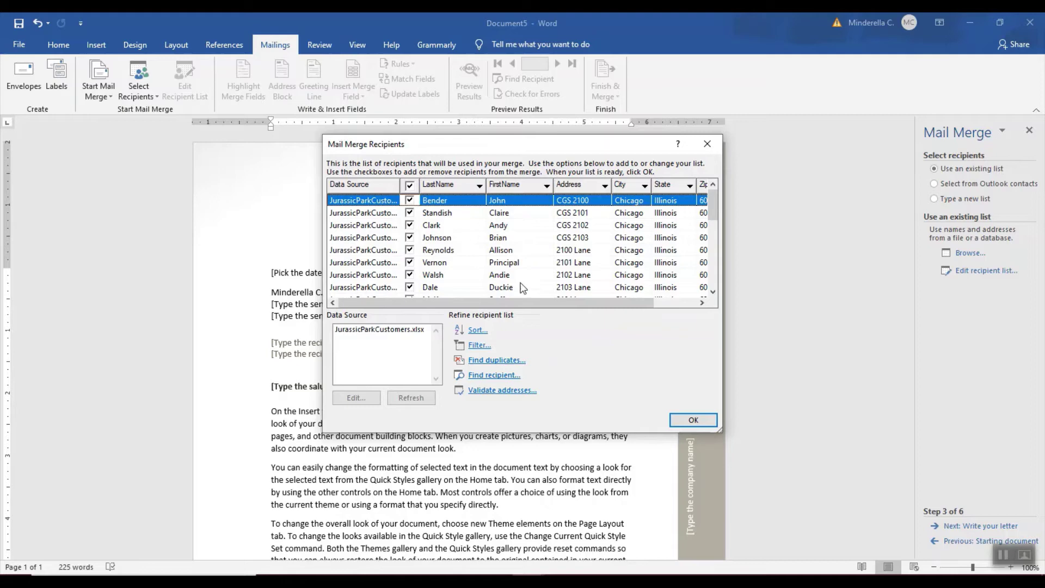
Accept all recipients, move to writing the letter, and set the date to today (2/25/2021).
{"action": "left_click", "coordinate": [691, 420]}
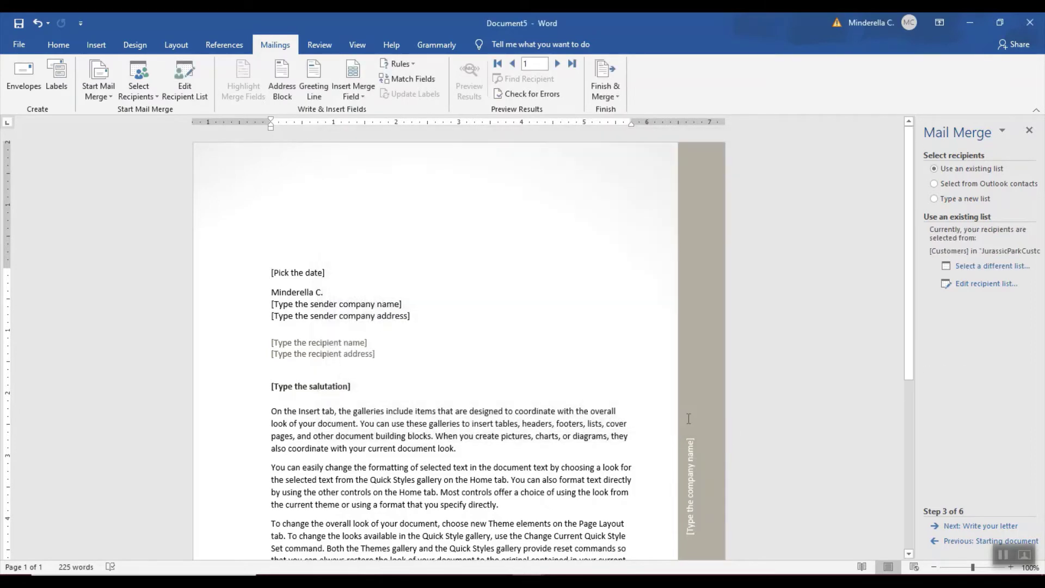
{"action": "left_click", "coordinate": [985, 525]}
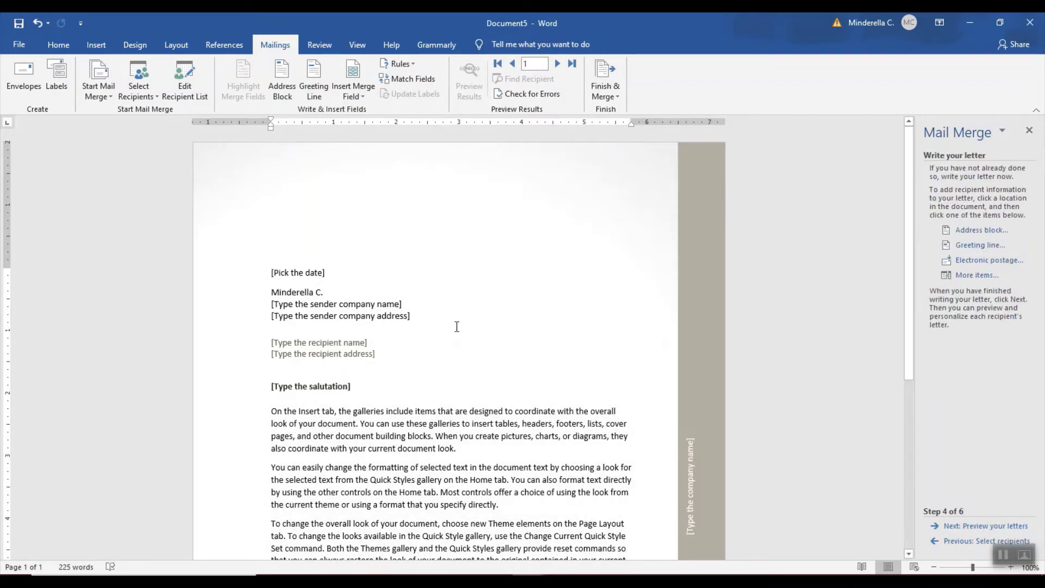
{"action": "left_click", "coordinate": [298, 273]}
{"action": "left_click", "coordinate": [343, 276]}
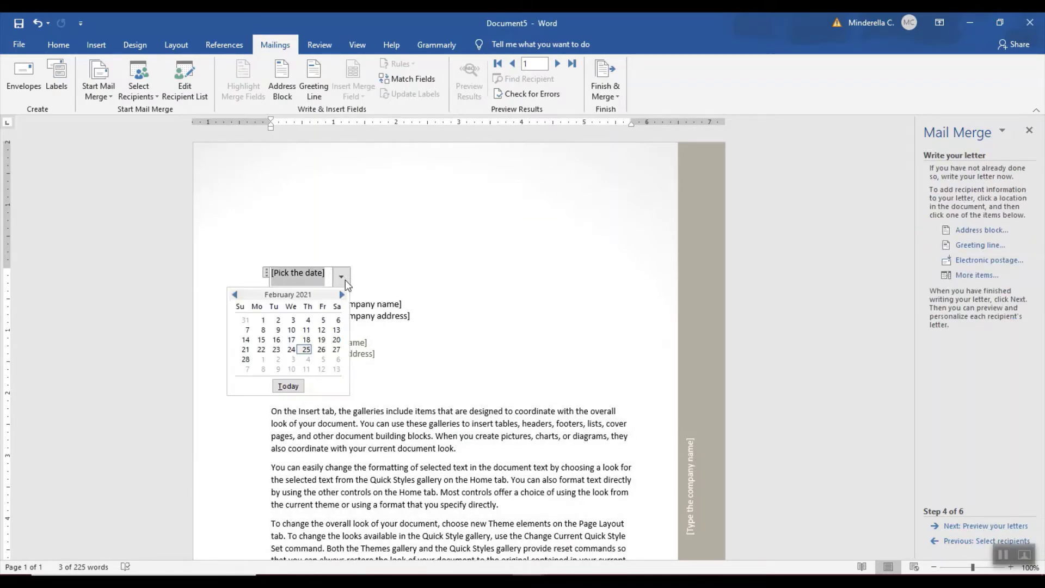
{"action": "left_click", "coordinate": [288, 386]}
Delete the sender block and recipient address placeholders, keeping a blank line above the salutation.
{"action": "left_click", "coordinate": [245, 297]}
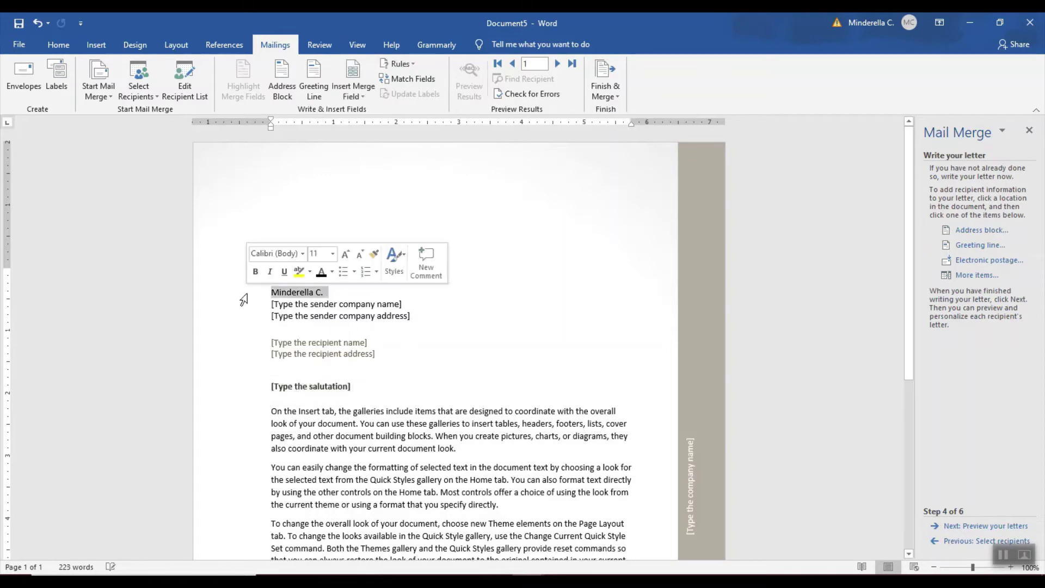
{"action": "left_click_drag", "start_coordinate": [245, 299], "coordinate": [258, 325]}
{"action": "key", "text": "Delete"}
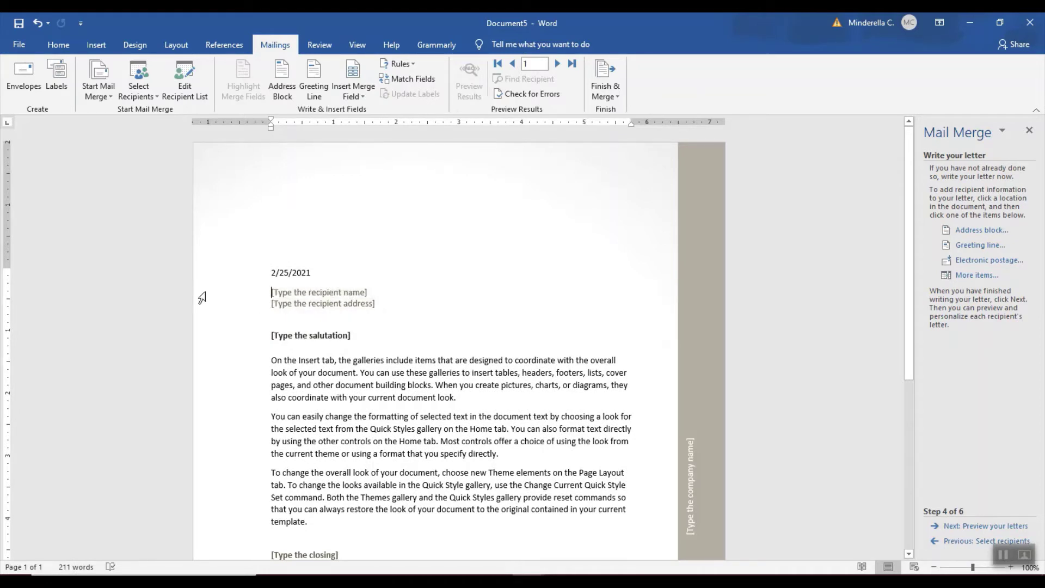
{"action": "left_click_drag", "start_coordinate": [232, 294], "coordinate": [231, 311]}
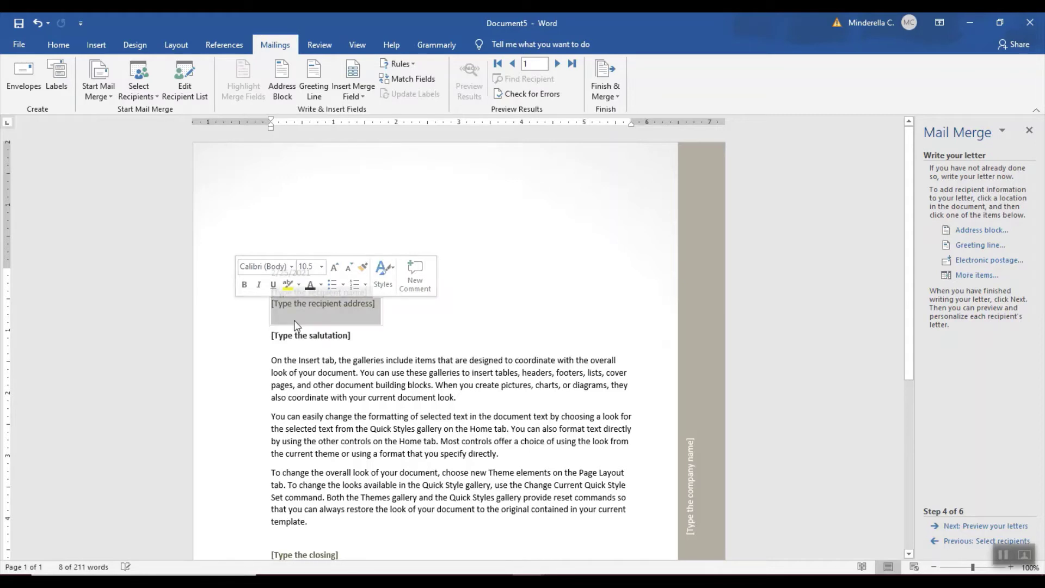
{"action": "key", "text": "Delete"}
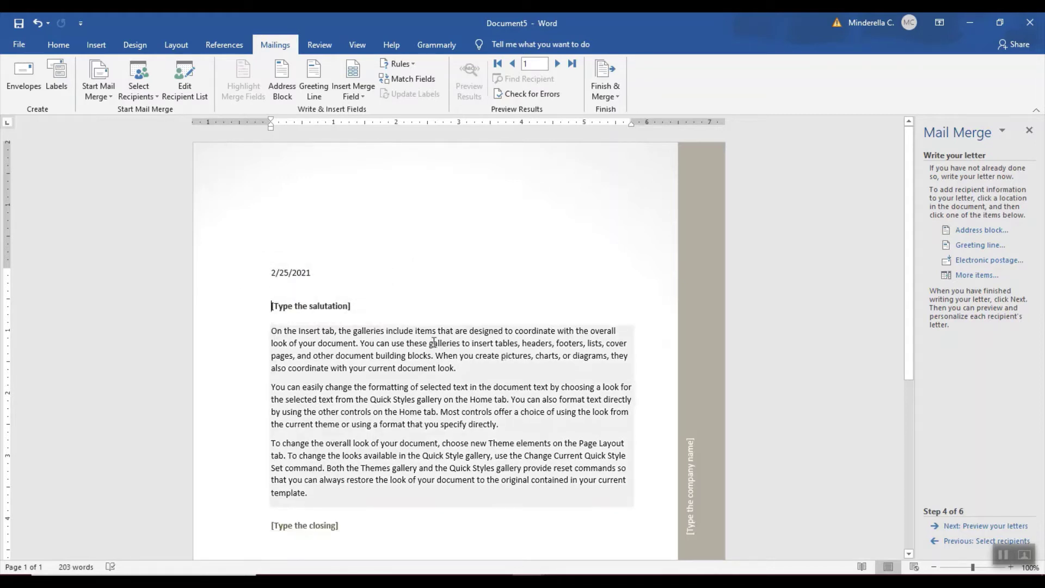
{"action": "key", "text": "ctrl+z"}
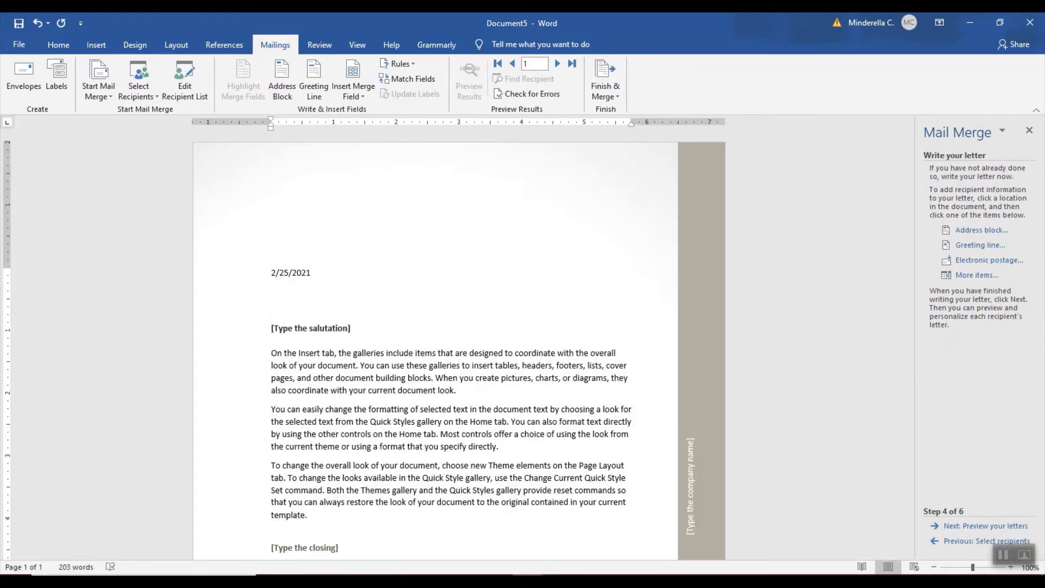
{"action": "left_click", "coordinate": [291, 272]}
{"action": "left_click", "coordinate": [272, 306]}
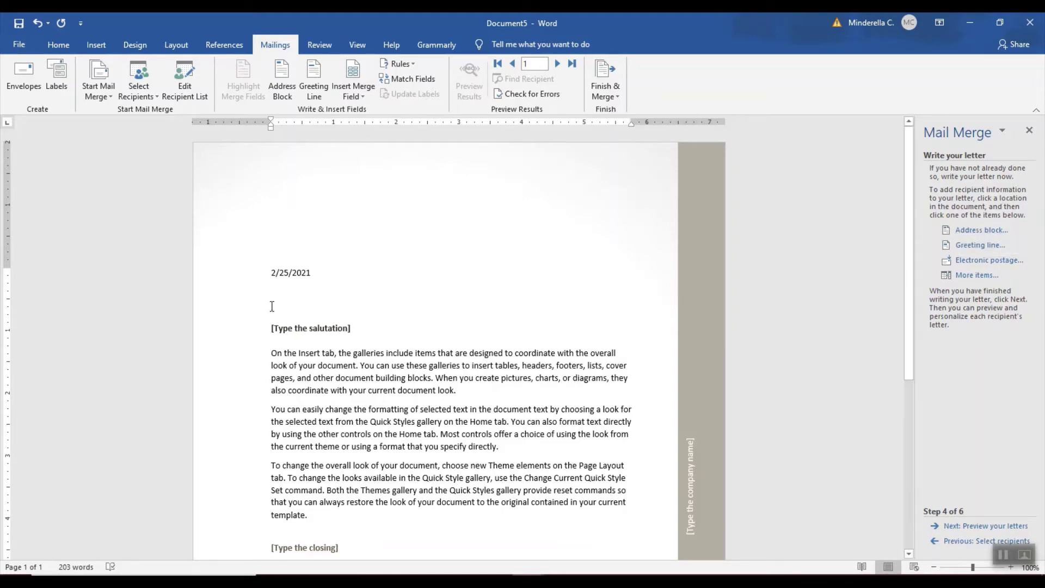
Insert the «AddressBlock» field below the date and replace the salutation placeholder with an empty line.
{"action": "left_click", "coordinate": [984, 230]}
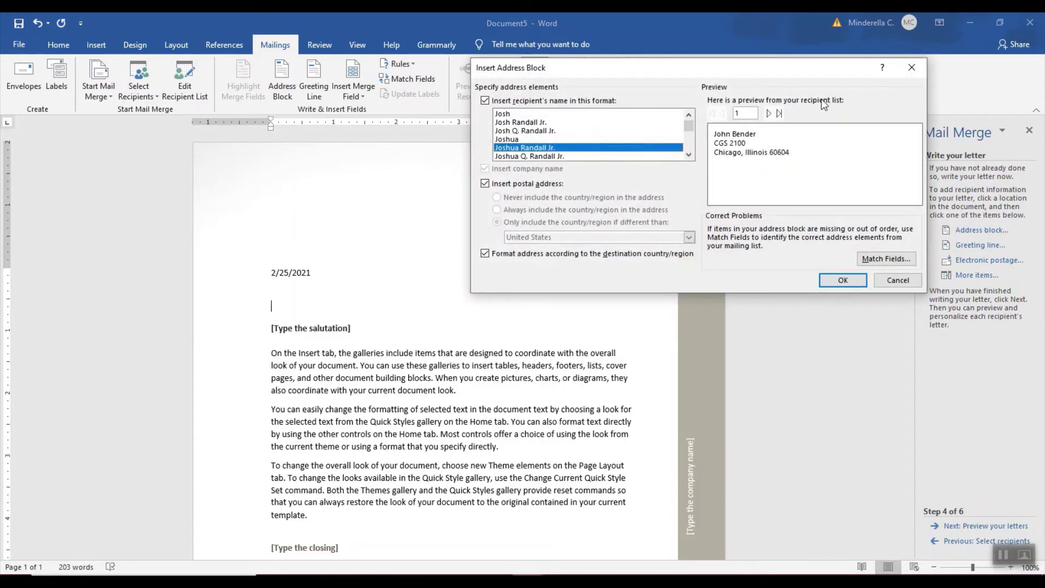
{"action": "left_click", "coordinate": [835, 280]}
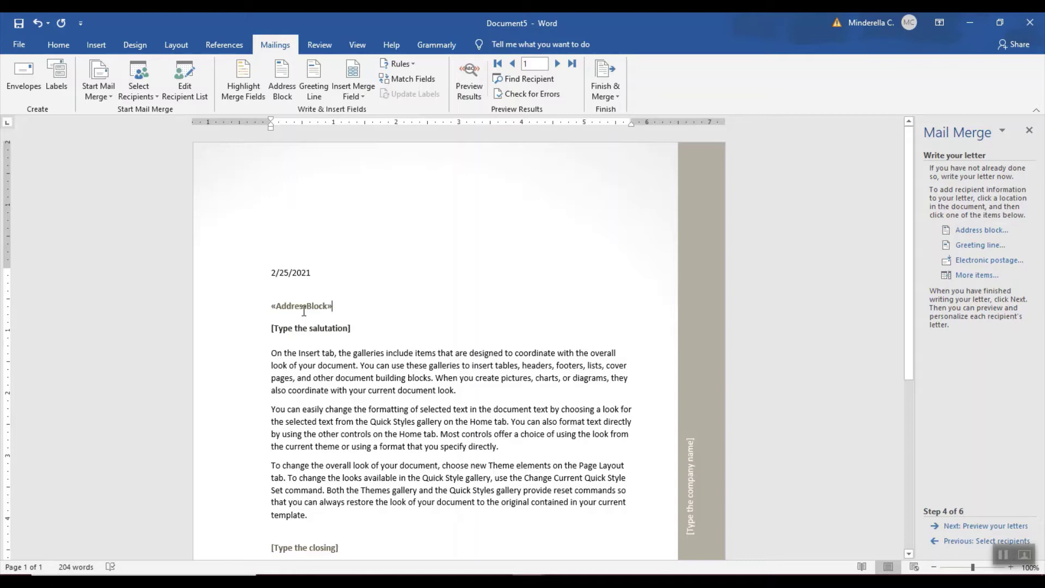
{"action": "left_click", "coordinate": [248, 336]}
{"action": "key", "text": "Delete"}
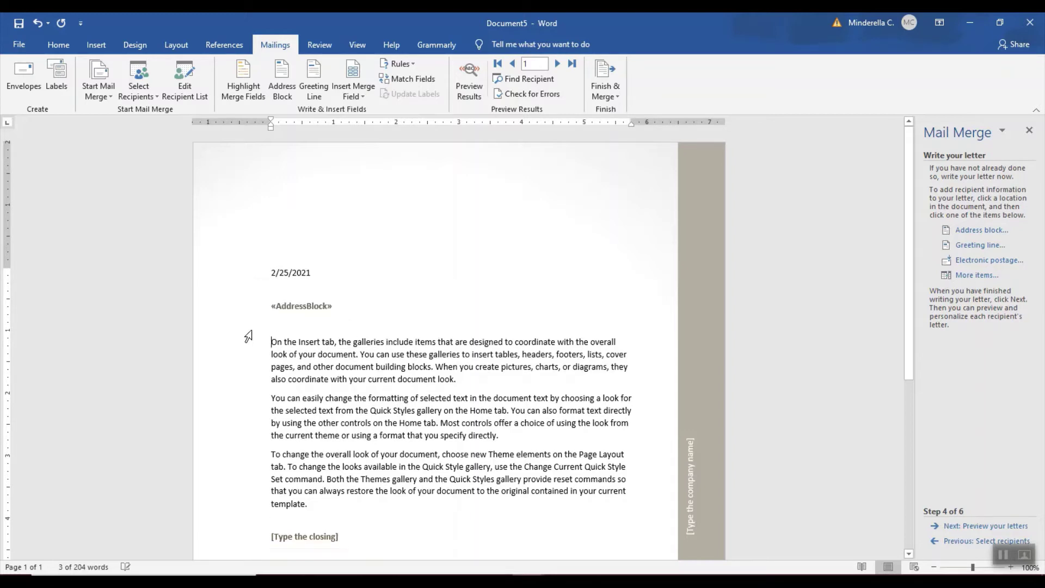
{"action": "key", "text": "Return"}
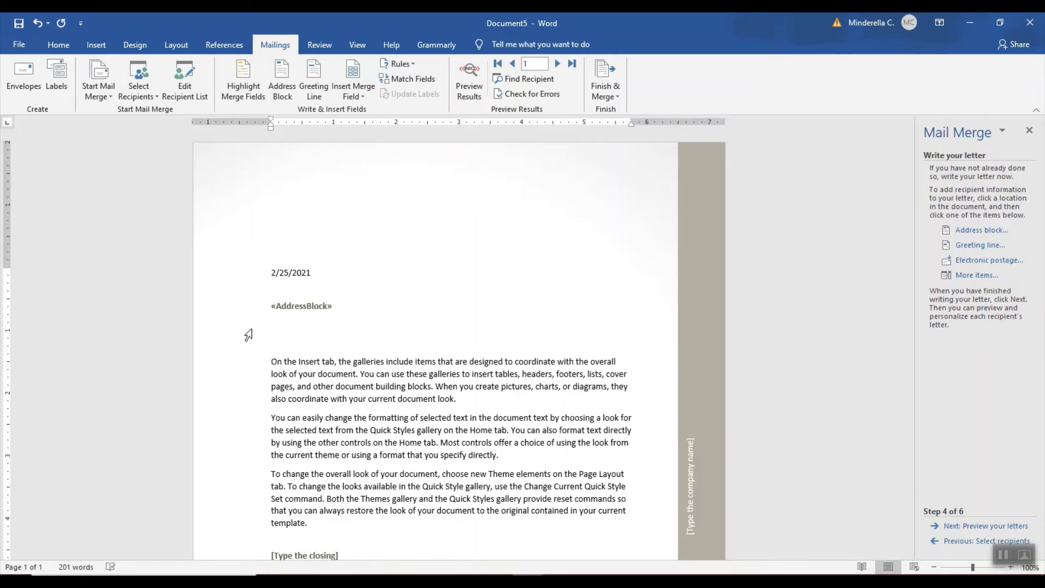
Insert a «GreetingLine» field in the default 'Dear' plus name format.
{"action": "left_click", "coordinate": [979, 246]}
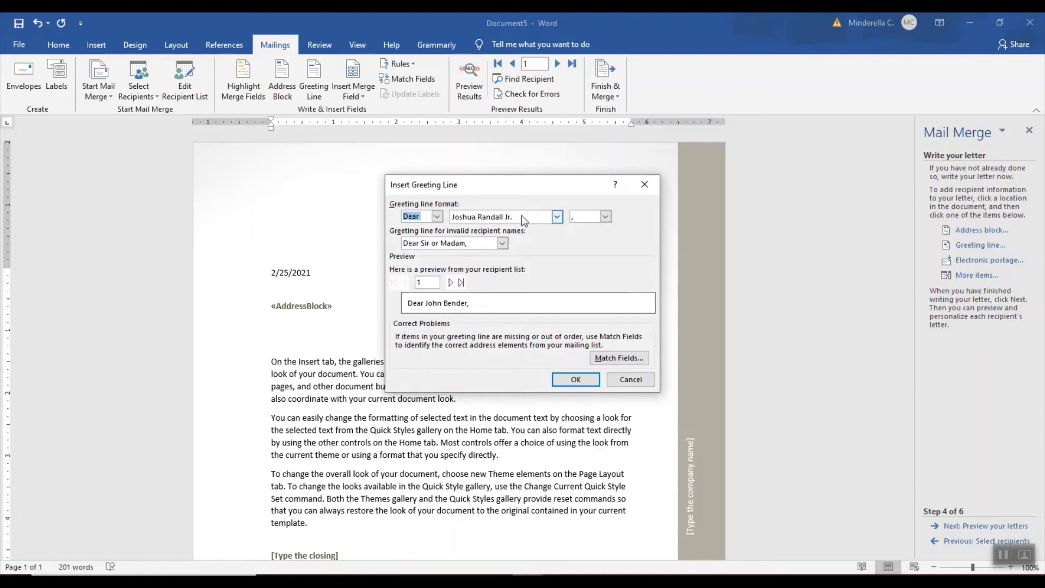
{"action": "left_click", "coordinate": [576, 380]}
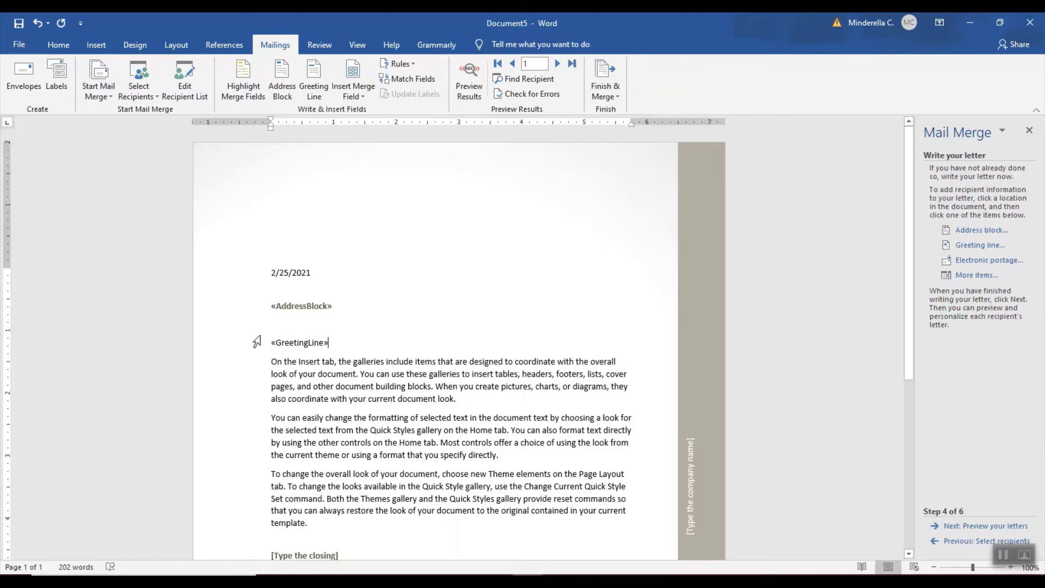
{"action": "scroll", "coordinate": [423, 350], "scroll_direction": "down", "scroll_amount": 1}
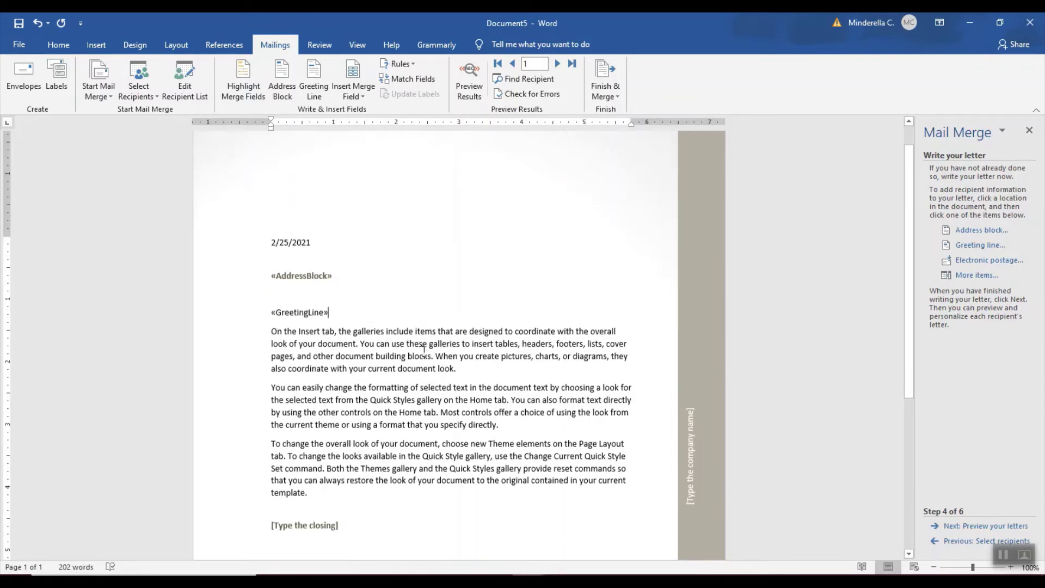
{"action": "scroll", "coordinate": [424, 350], "scroll_direction": "down", "scroll_amount": 1}
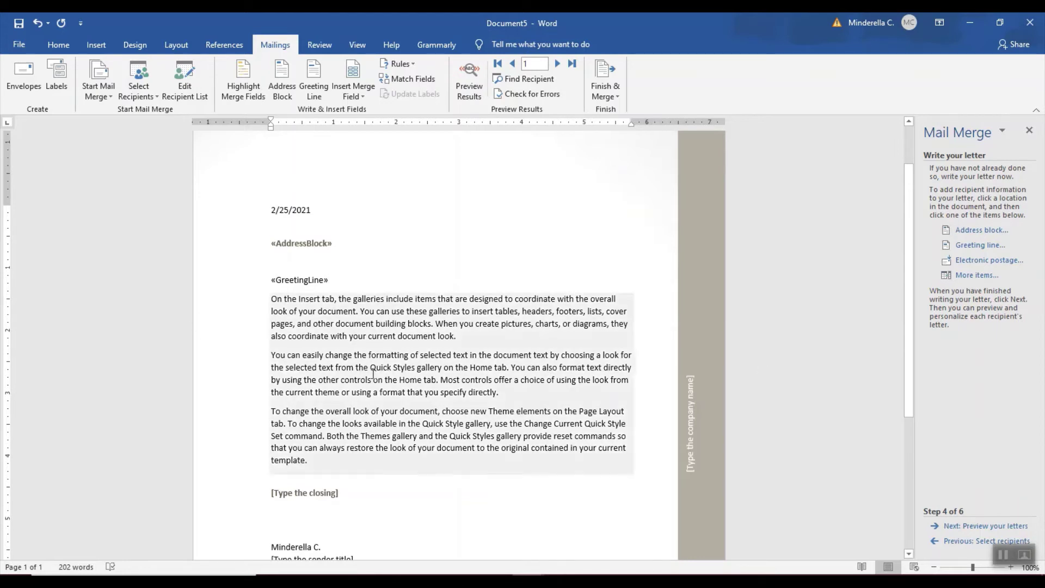
Paste the Jurassic Park invitation over the placeholder body and insert «FirstName» after 'last spring,'.
{"action": "left_click", "coordinate": [251, 303]}
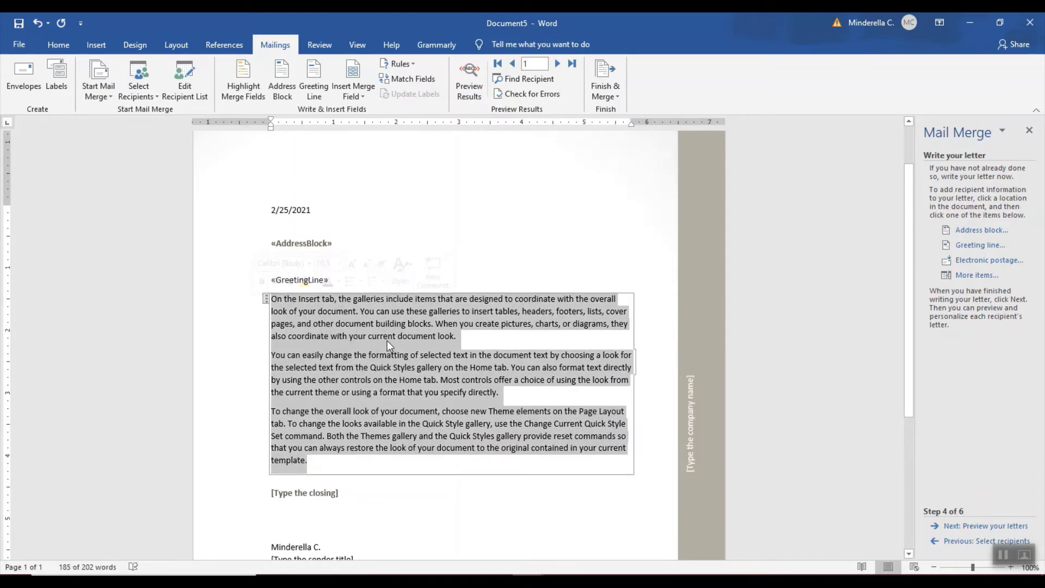
{"action": "type", "text": "I am so happy you visited Jurassic Park last spring.  I understand that week we had a small miscommunication and a few dinosaurs got loose and ate a few customers.  We would like to extend an invitation for you and your family to come back and visit us.  We are happy to offer you a 15% discount if you come from December 24 to December 26.  Knock on wood John, we do not have any miscommunications that week."}
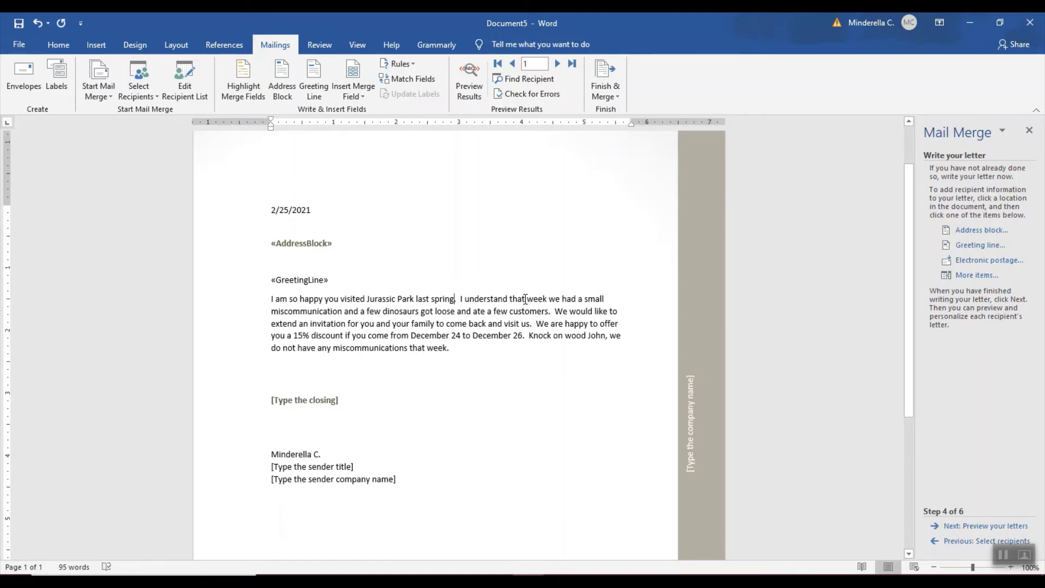
{"action": "type", "text": ","}
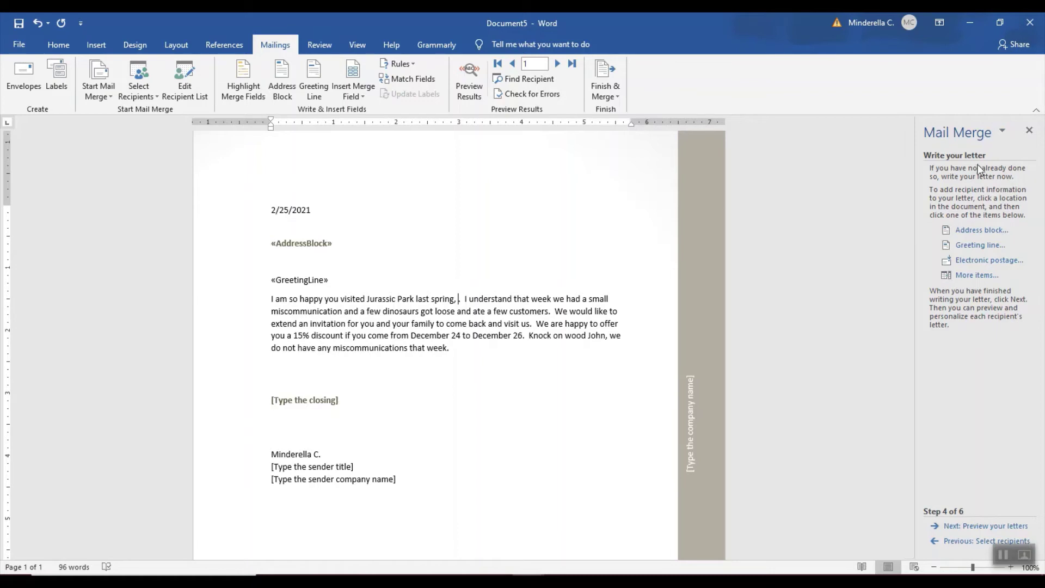
{"action": "left_click", "coordinate": [977, 275]}
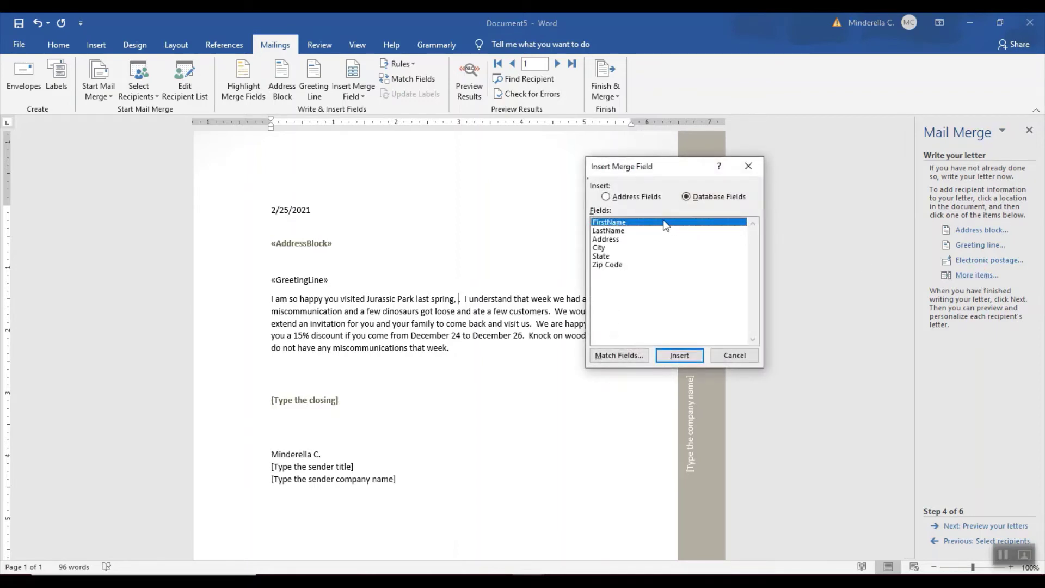
{"action": "left_click", "coordinate": [689, 356]}
{"action": "left_click", "coordinate": [716, 354]}
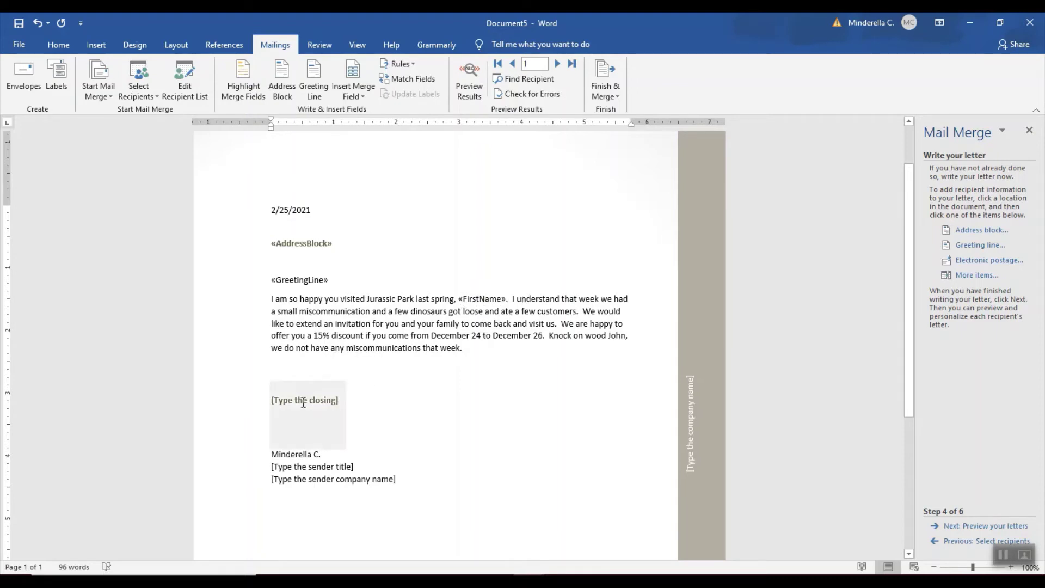
Set the closing to 'Sincerely,' and delete the sender company name and title placeholders.
{"action": "left_click", "coordinate": [244, 409]}
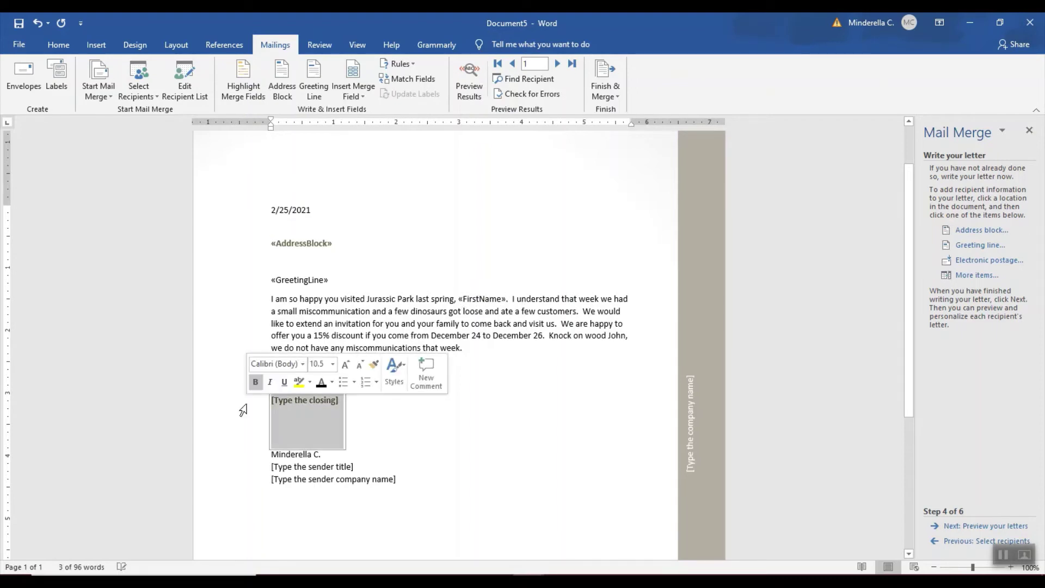
{"action": "type", "text": "Sincerely,"}
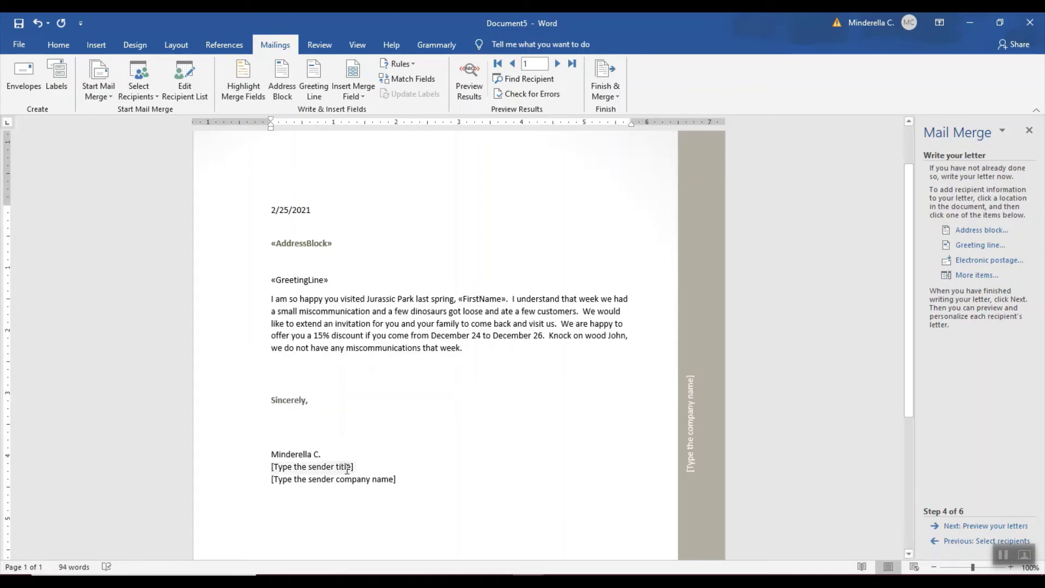
{"action": "scroll", "coordinate": [378, 463], "scroll_direction": "down", "scroll_amount": 2}
{"action": "left_click", "coordinate": [236, 416]}
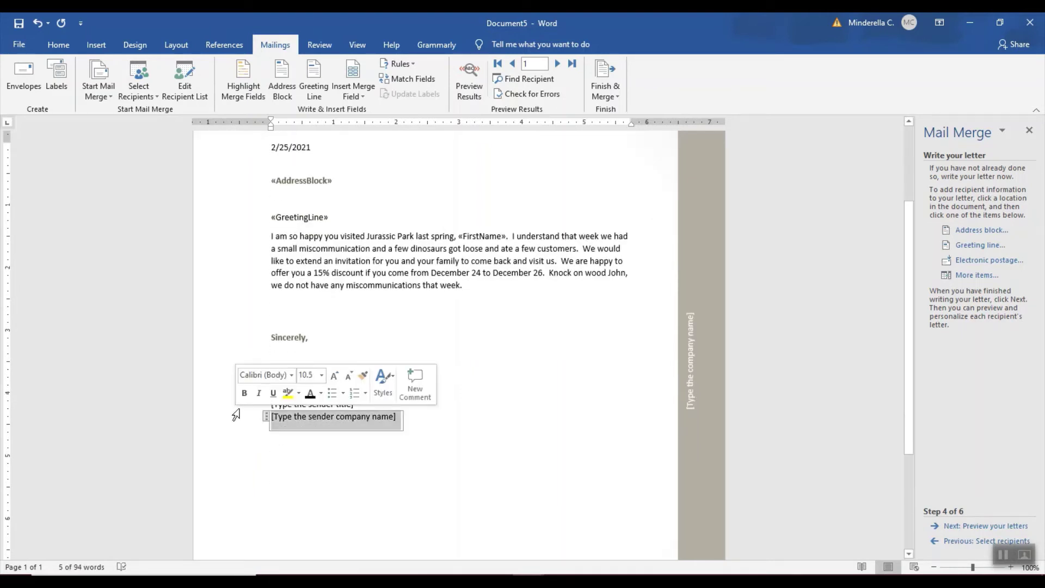
{"action": "key", "text": "Delete"}
{"action": "left_click", "coordinate": [236, 412]}
{"action": "key", "text": "Delete"}
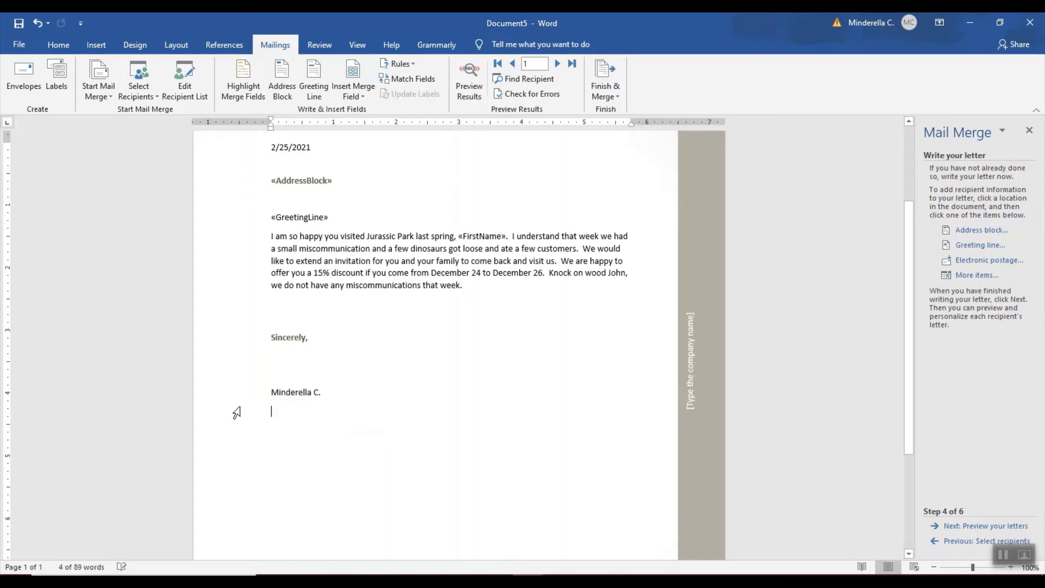
{"action": "scroll", "coordinate": [300, 417], "scroll_direction": "up", "scroll_amount": 3}
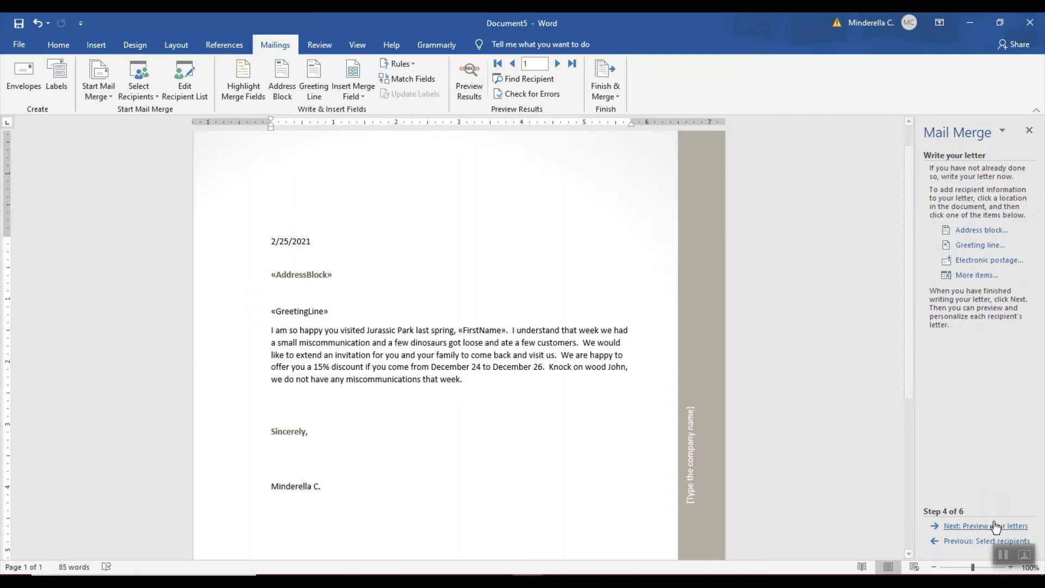
Preview the merged letter for the first recipient, then advance to completing the merge.
{"action": "left_click", "coordinate": [986, 527]}
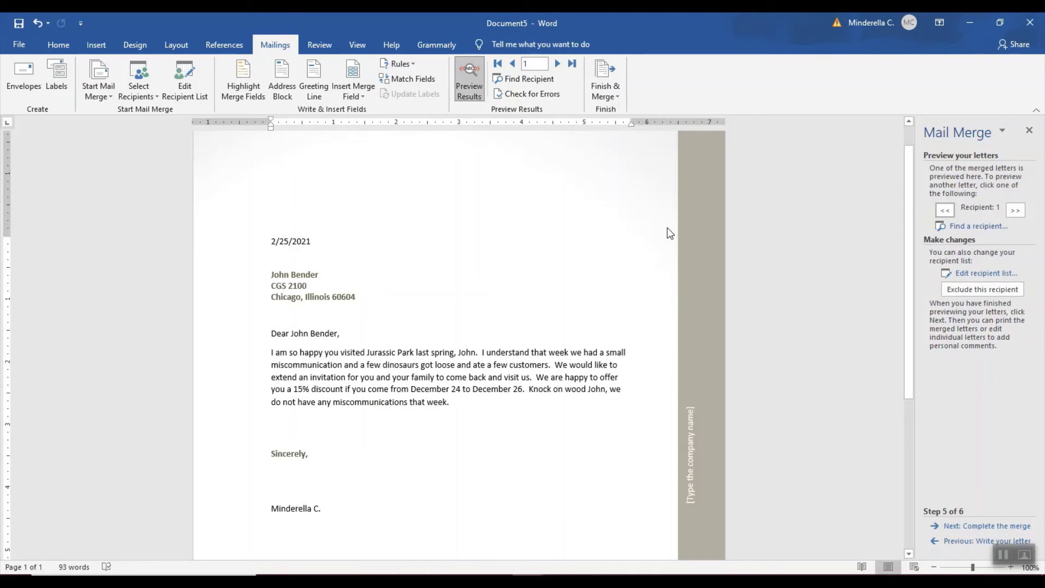
{"action": "left_click", "coordinate": [987, 527]}
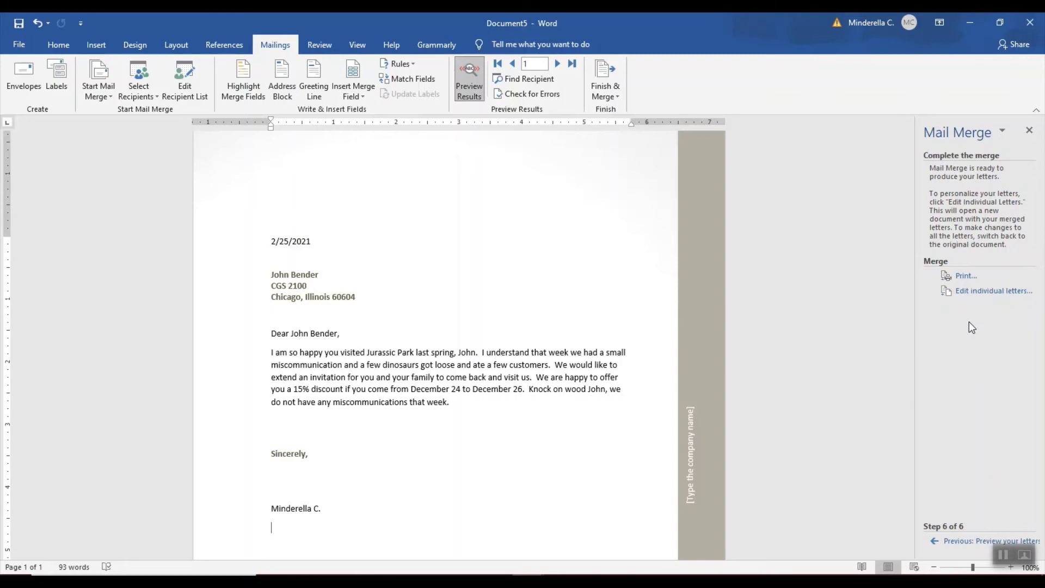
Merge all records into a new document of individual letters.
{"action": "left_click", "coordinate": [980, 292]}
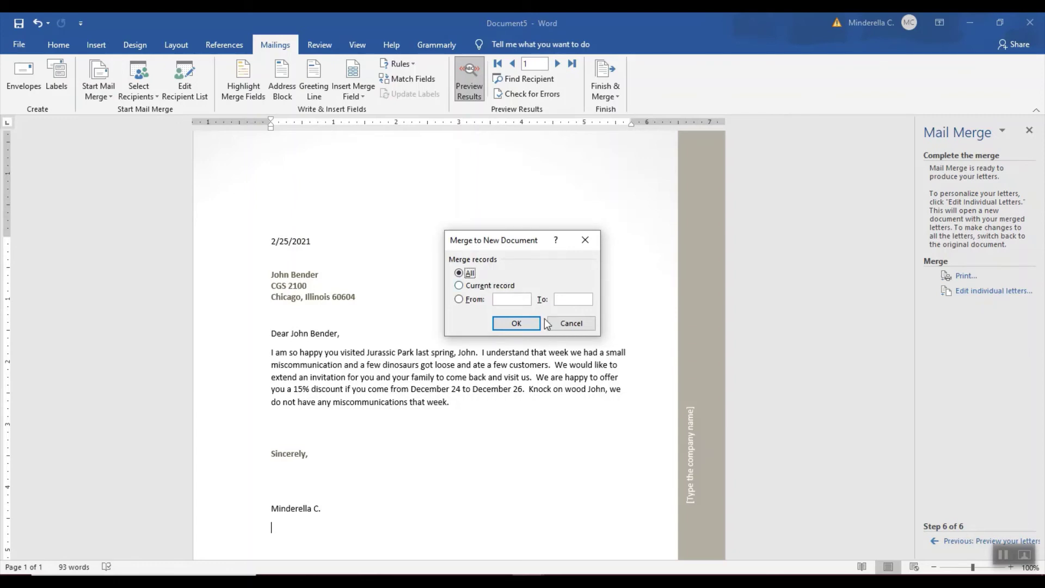
{"action": "left_click", "coordinate": [513, 324]}
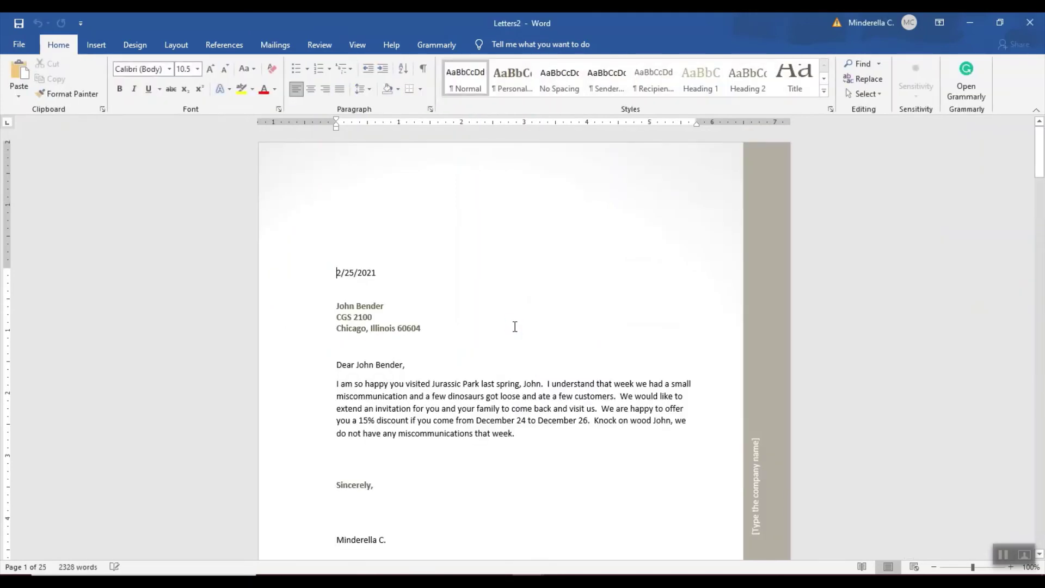
{"action": "scroll", "coordinate": [514, 327], "scroll_direction": "down", "scroll_amount": 3}
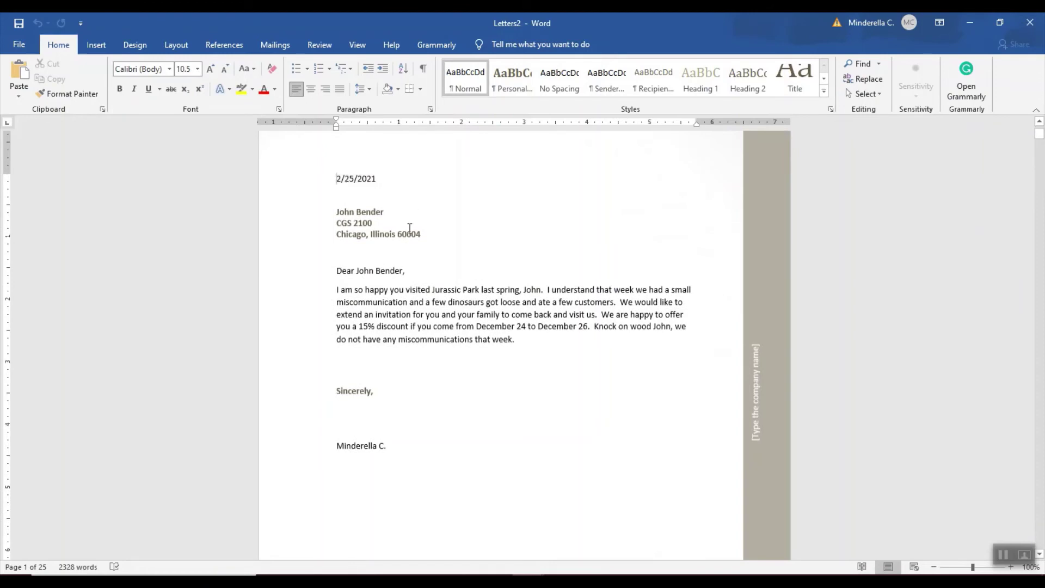
{"action": "left_click_drag", "start_coordinate": [1039, 135], "coordinate": [1040, 155]}
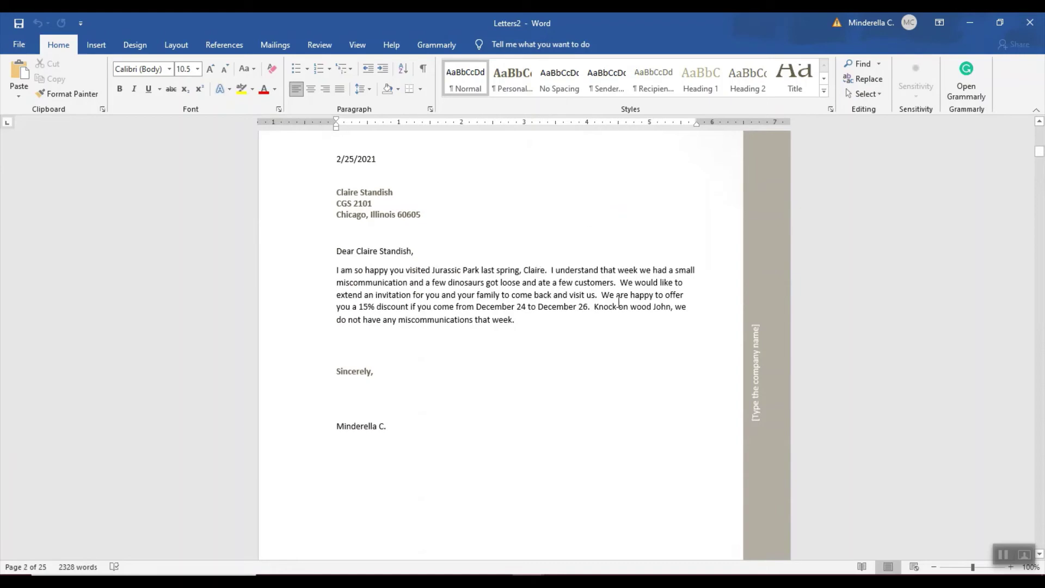
{"action": "scroll", "coordinate": [626, 294], "scroll_direction": "up", "scroll_amount": 10}
{"action": "left_click_drag", "start_coordinate": [1038, 145], "coordinate": [1038, 133]}
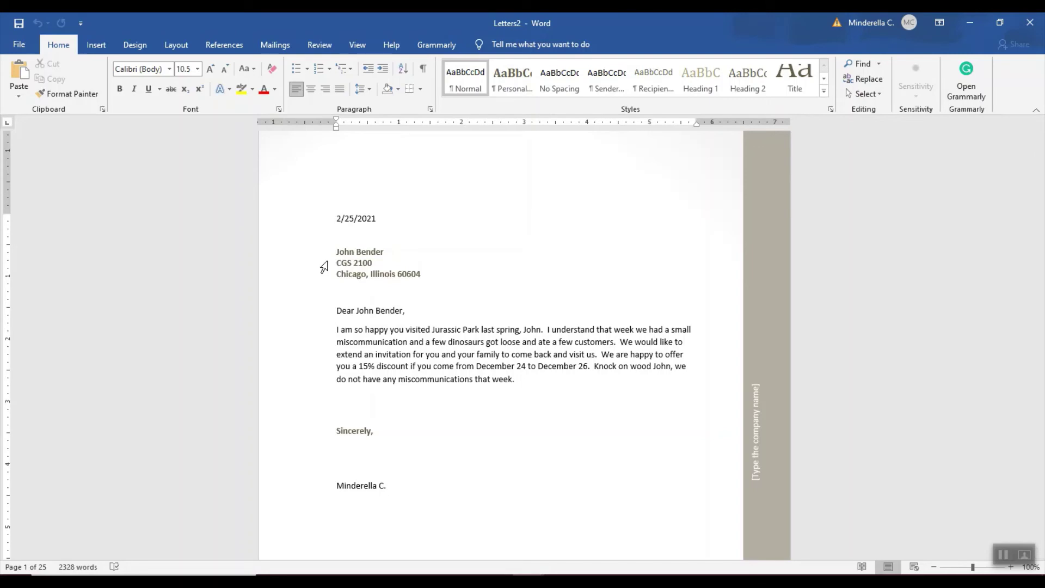
Select the whole Letters2 document and recolor all of its text black.
{"action": "key", "text": "ctrl+a"}
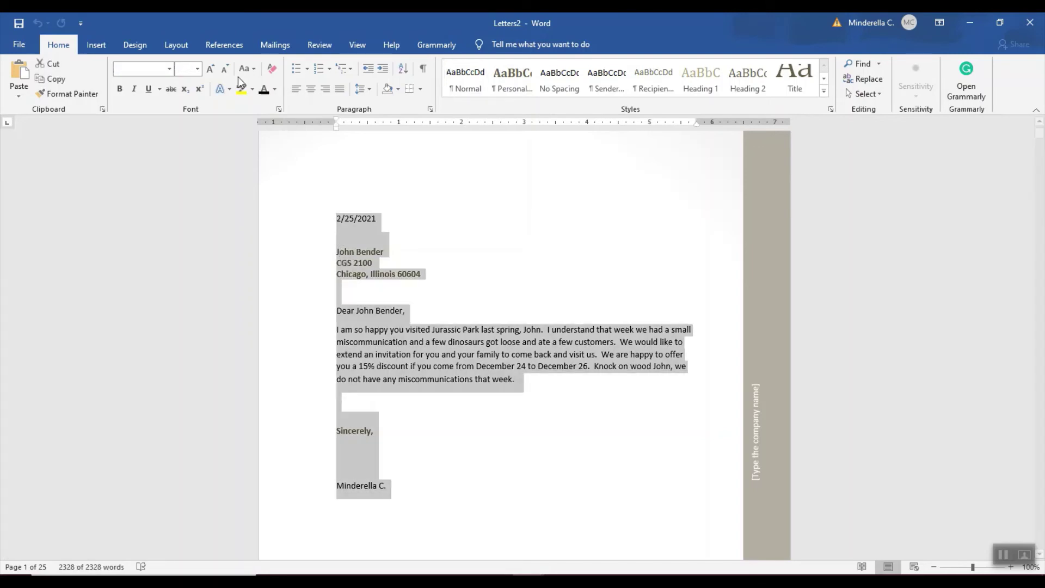
{"action": "left_click", "coordinate": [265, 93]}
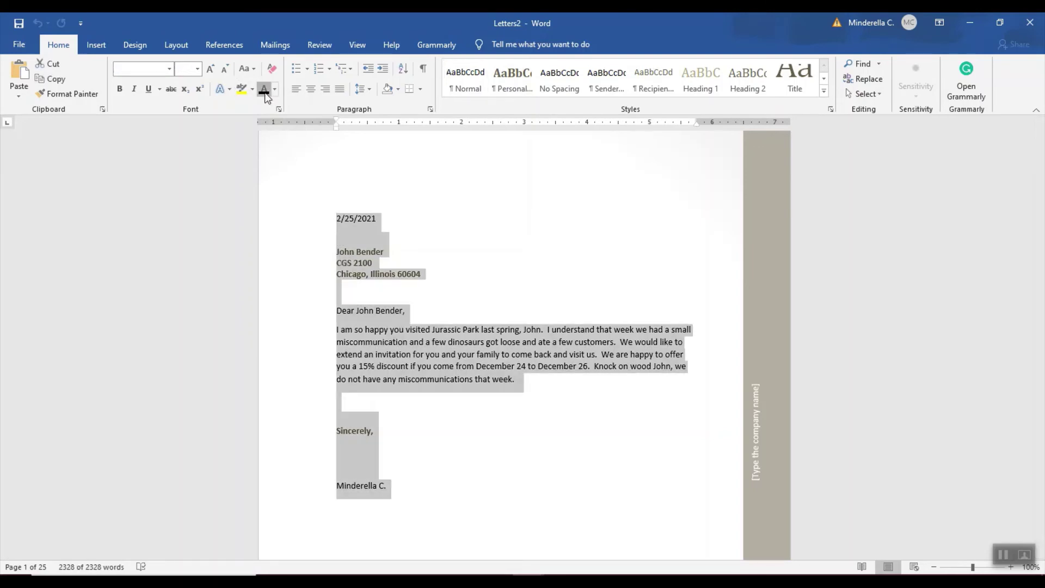
{"action": "left_click", "coordinate": [482, 228]}
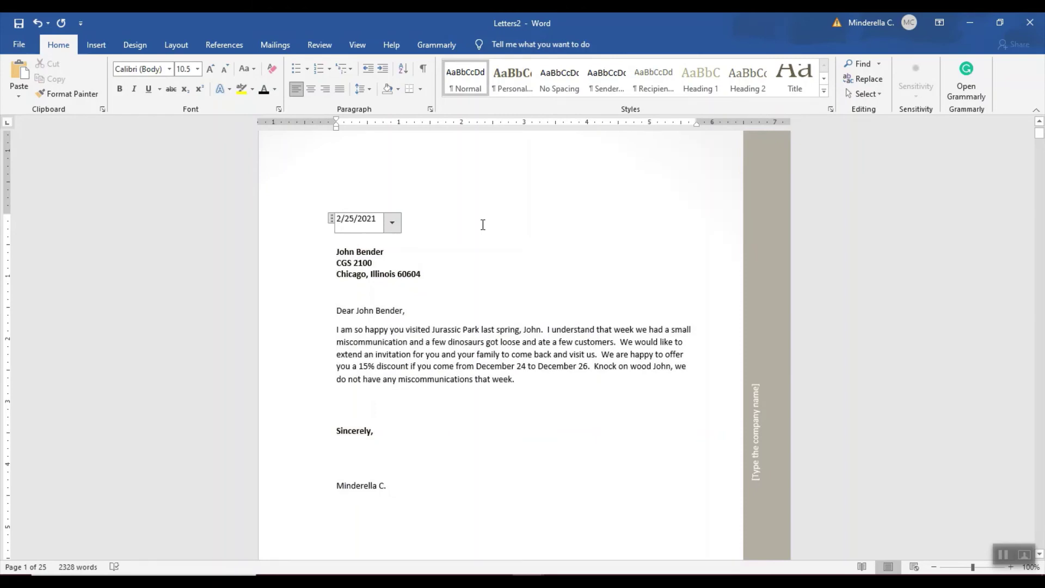